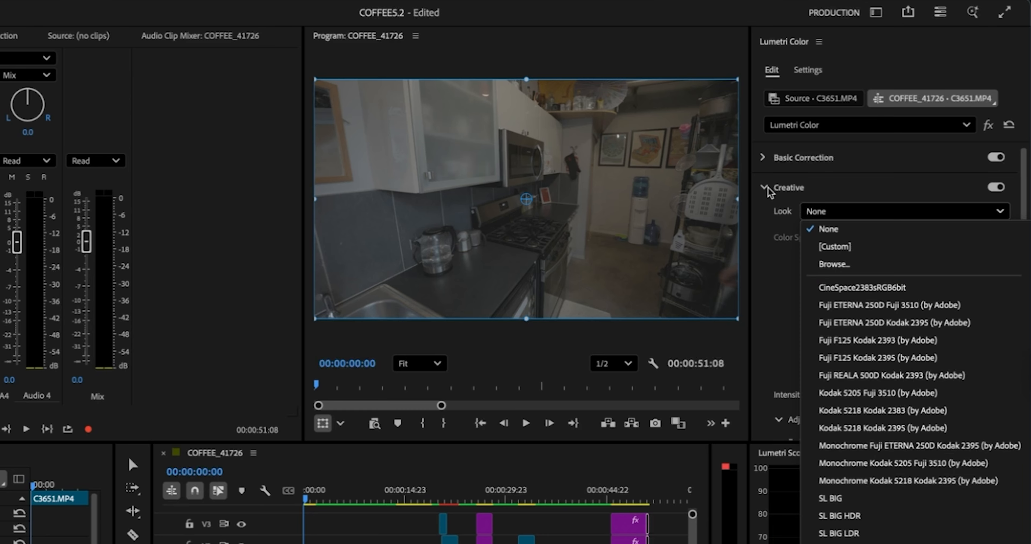
Examine the RGB Curves of clip C3651.MP4, including its red, green and blue channel curves.
left_click(765, 192)
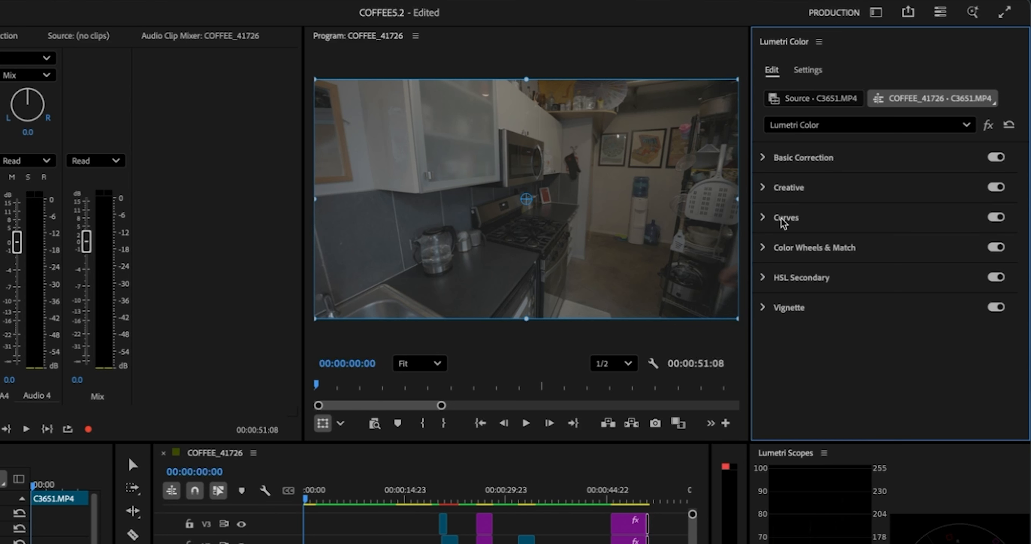
left_click(763, 218)
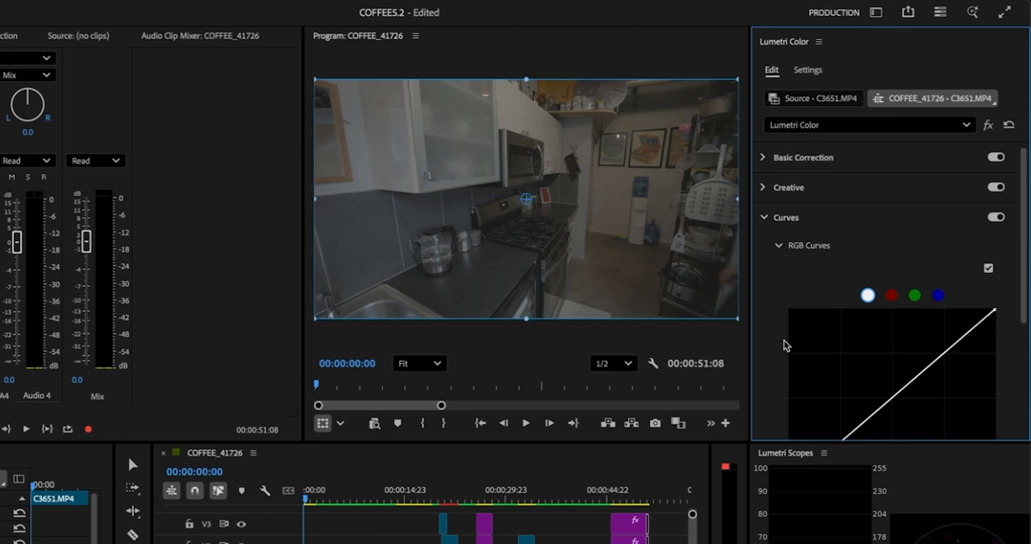
scroll(786, 345, "down", 3)
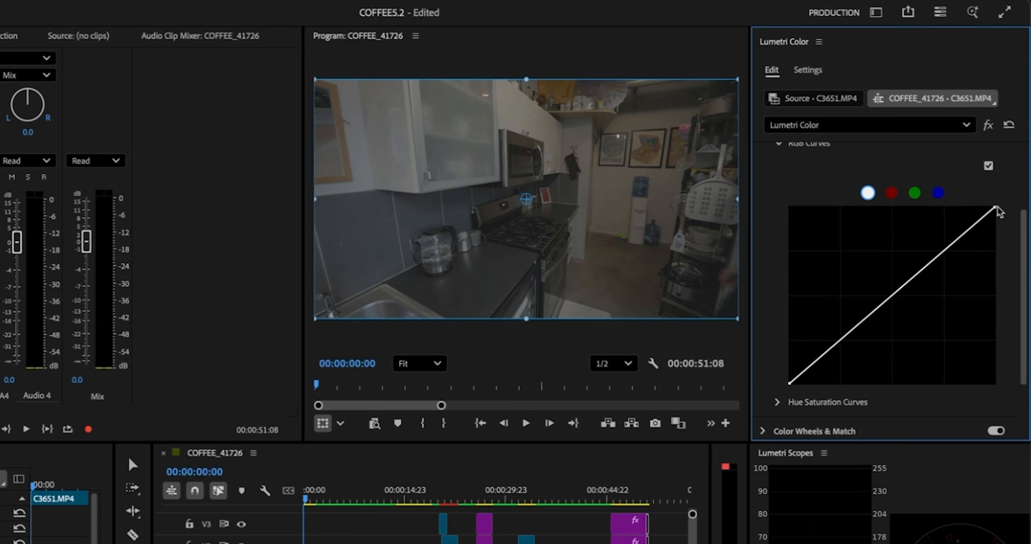
scroll(888, 269, "up", 1)
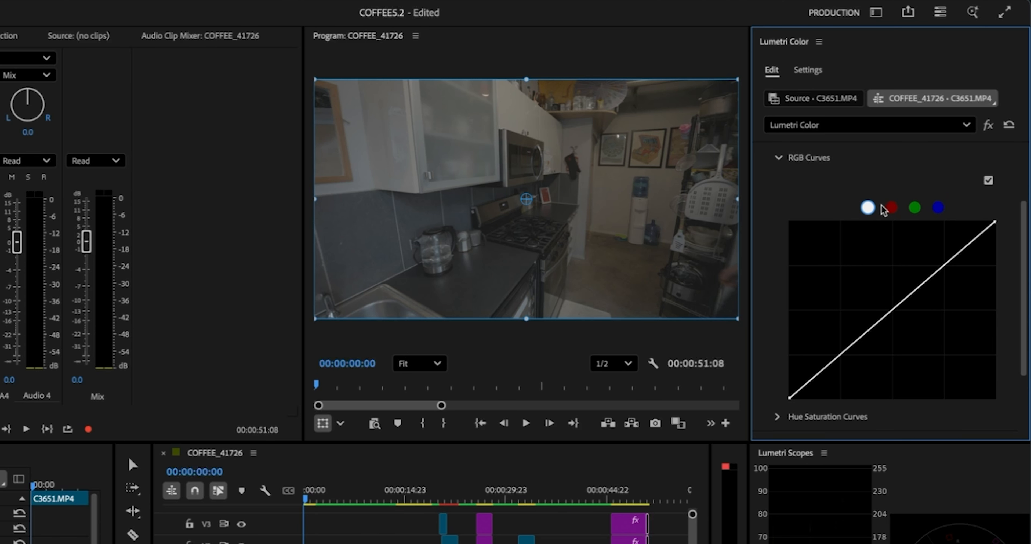
left_click(891, 207)
left_click(915, 207)
left_click(938, 207)
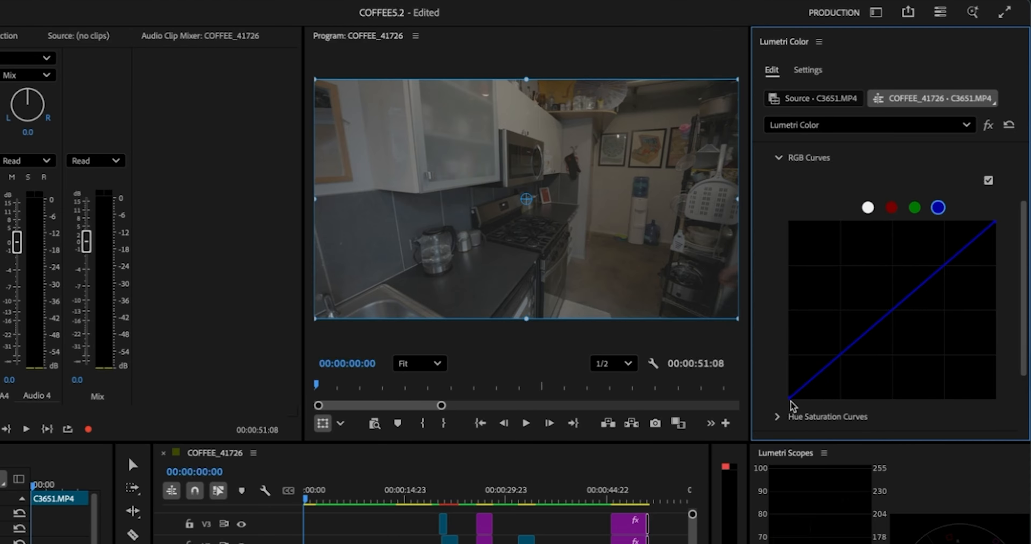
left_click(891, 207)
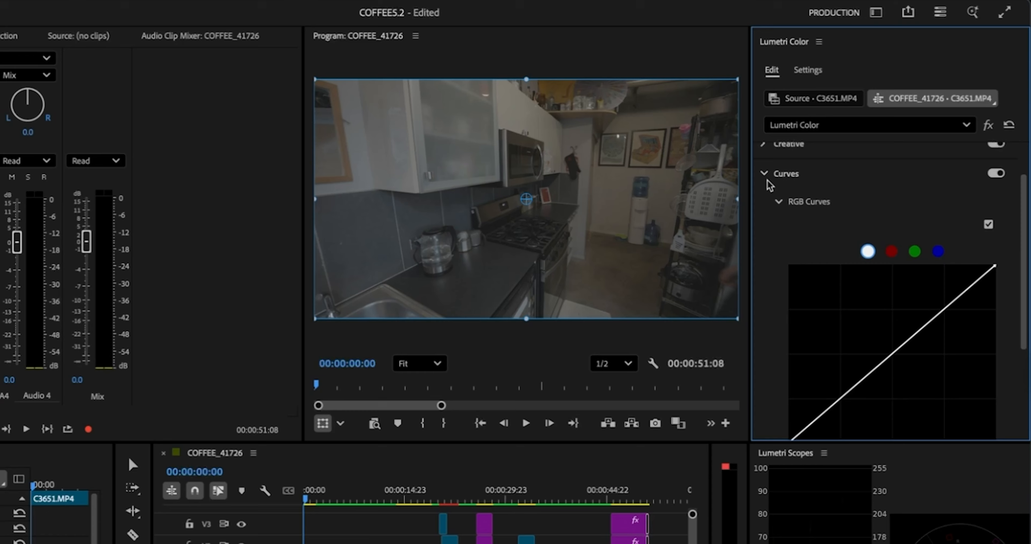
left_click(774, 182)
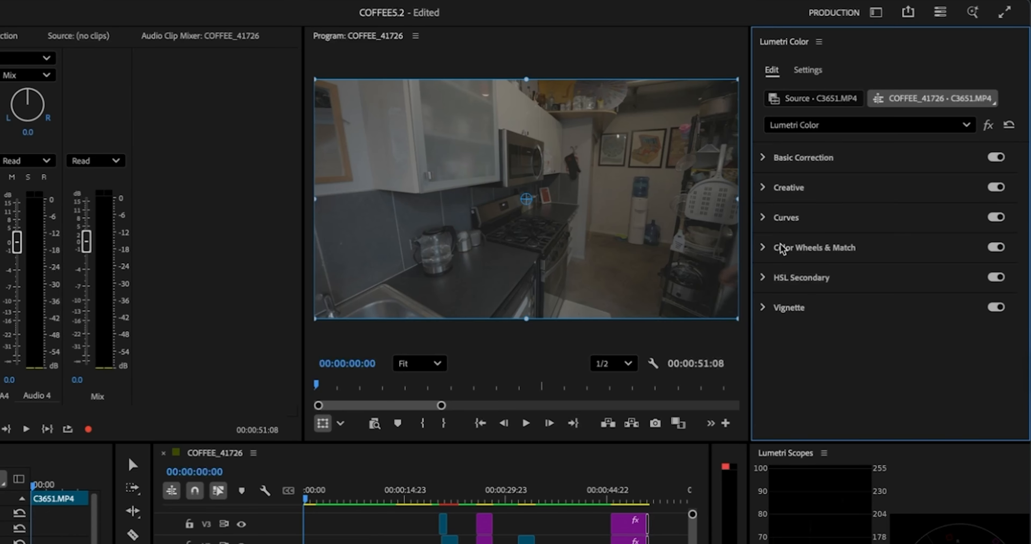
Try tinting the shadows and highlights slightly toward cyan and the midtones slightly toward red with the color wheels.
left_click(762, 250)
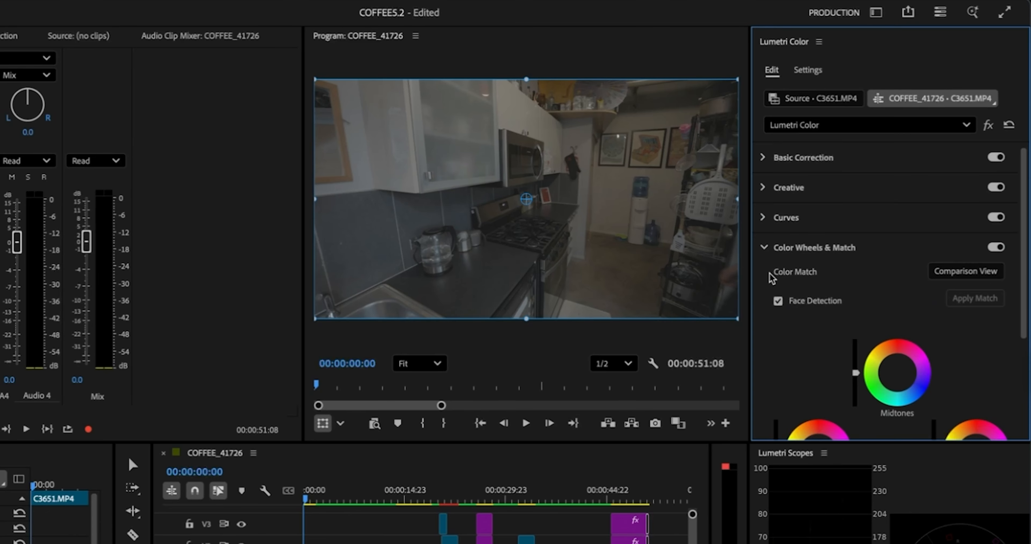
scroll(807, 383, "down", 4)
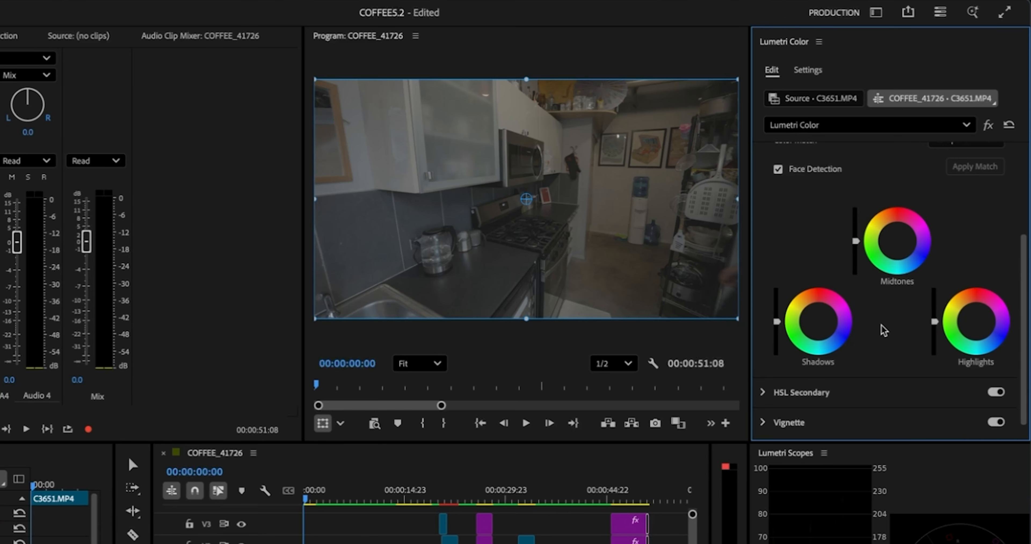
scroll(883, 330, "up", 2)
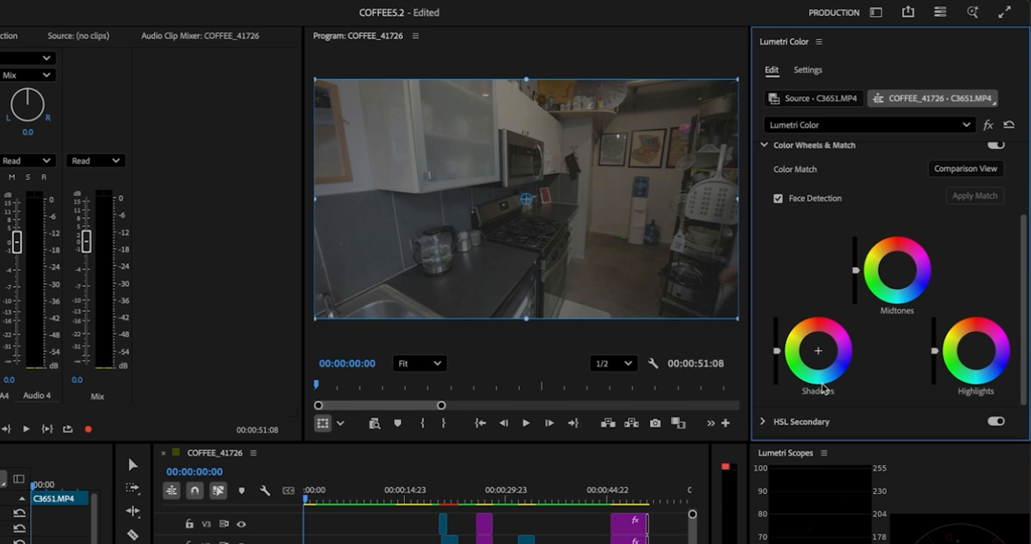
left_click(819, 361)
left_click(978, 360)
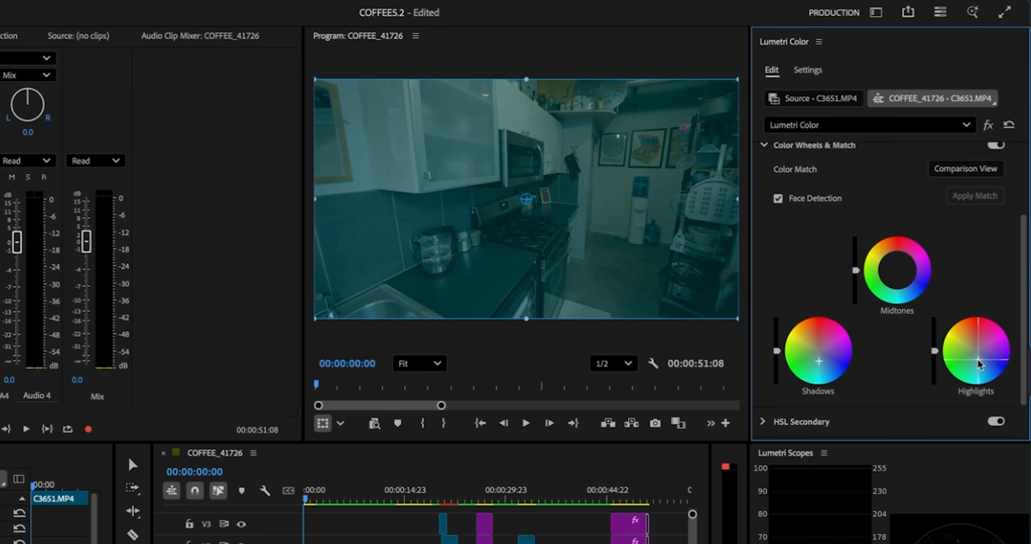
left_click_drag(897, 271, 896, 259)
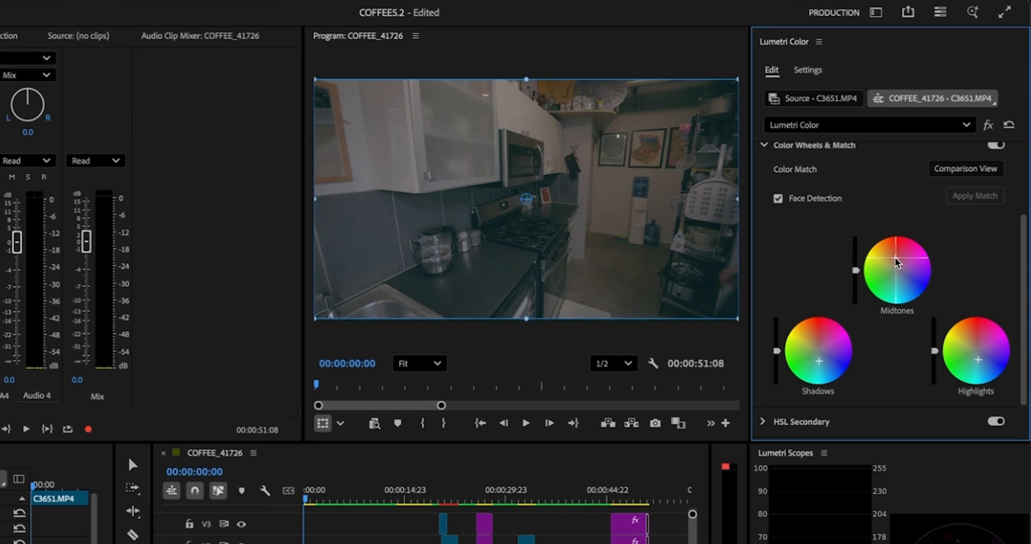
Toggle the Color Wheels & Match adjustments off and on to compare the image with and without the tint.
scroll(938, 248, "up", 2)
left_click(994, 189)
left_click(994, 189)
left_click(994, 189)
left_click(994, 189)
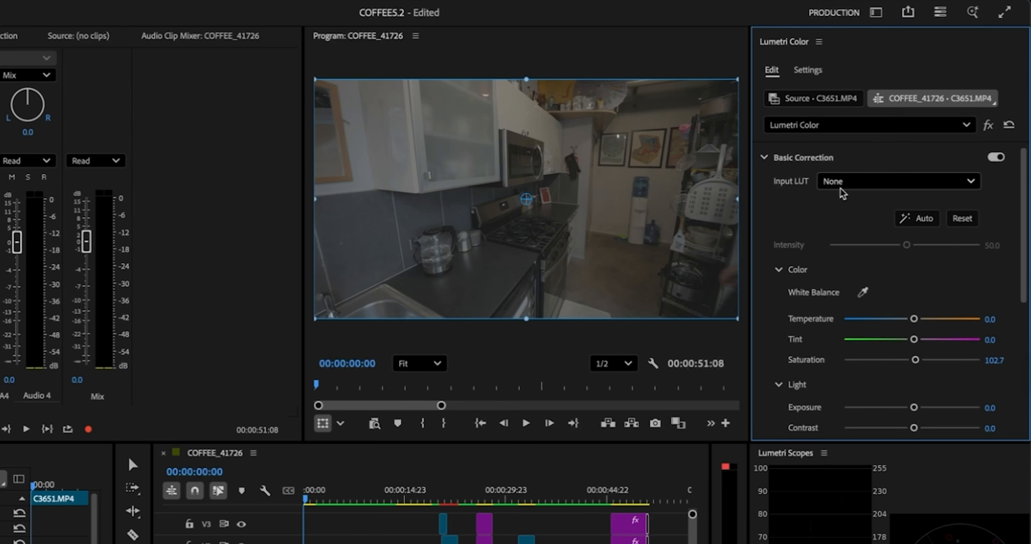
Load 1_SGamut3CineSLog3_To_LC-709.cube from the SonyLookProfiles SLog3 folder as the Basic Correction Input LUT for clip C3651.MP4.
left_click(844, 188)
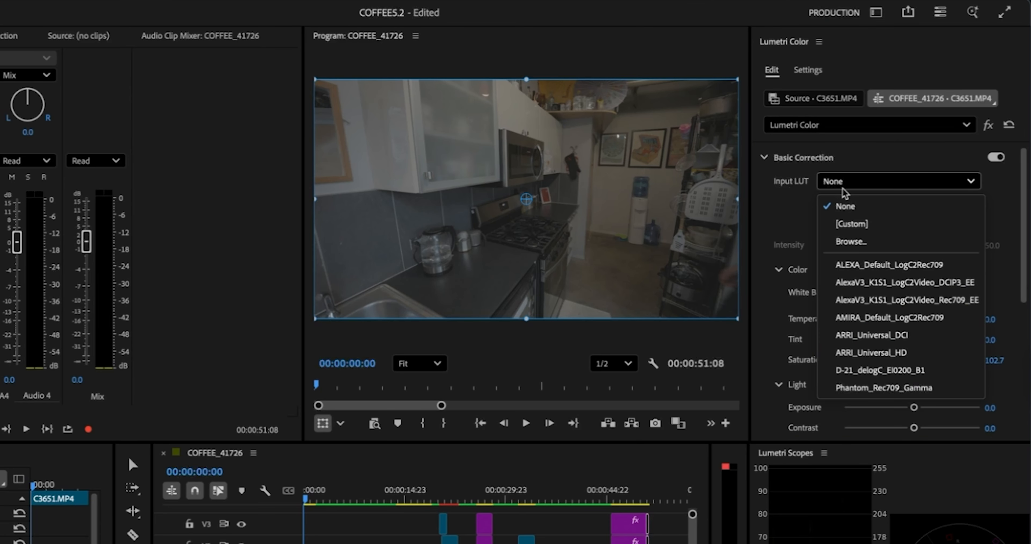
left_click(851, 241)
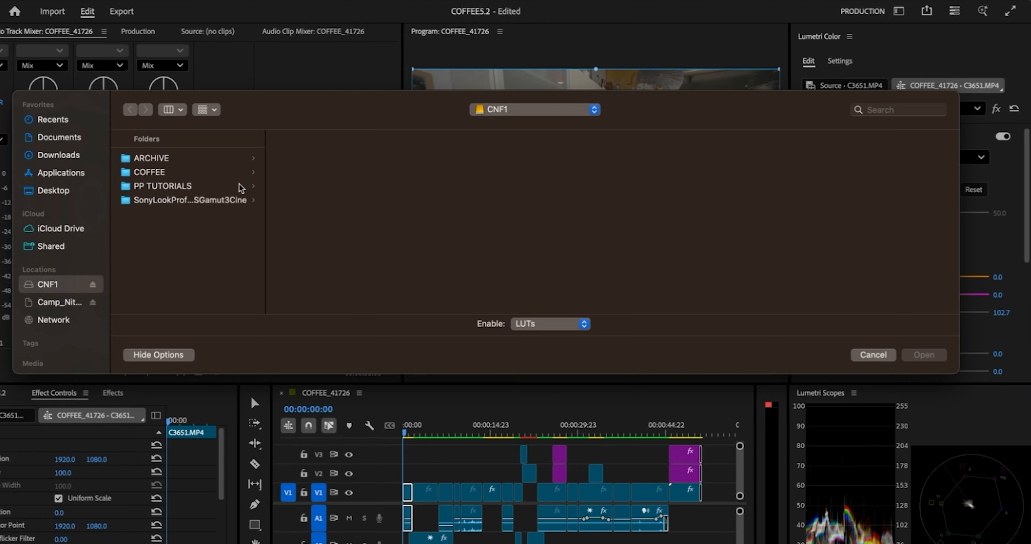
left_click(213, 200)
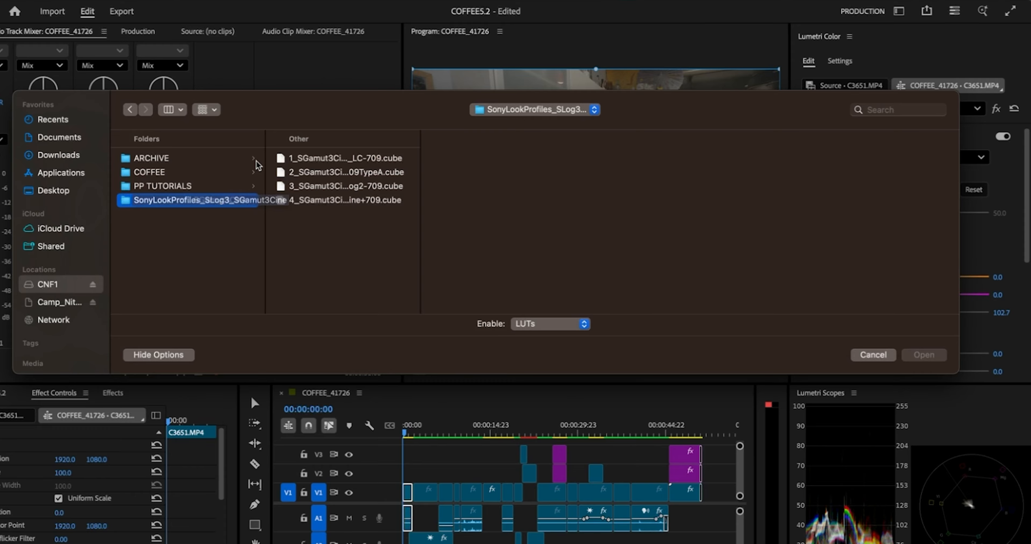
left_click_drag(419, 301, 552, 282)
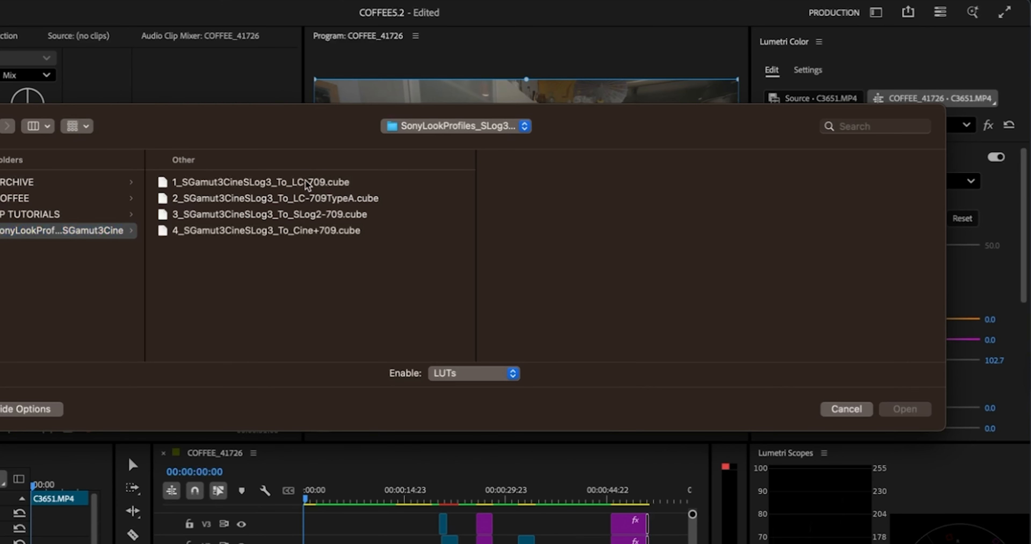
left_click(309, 184)
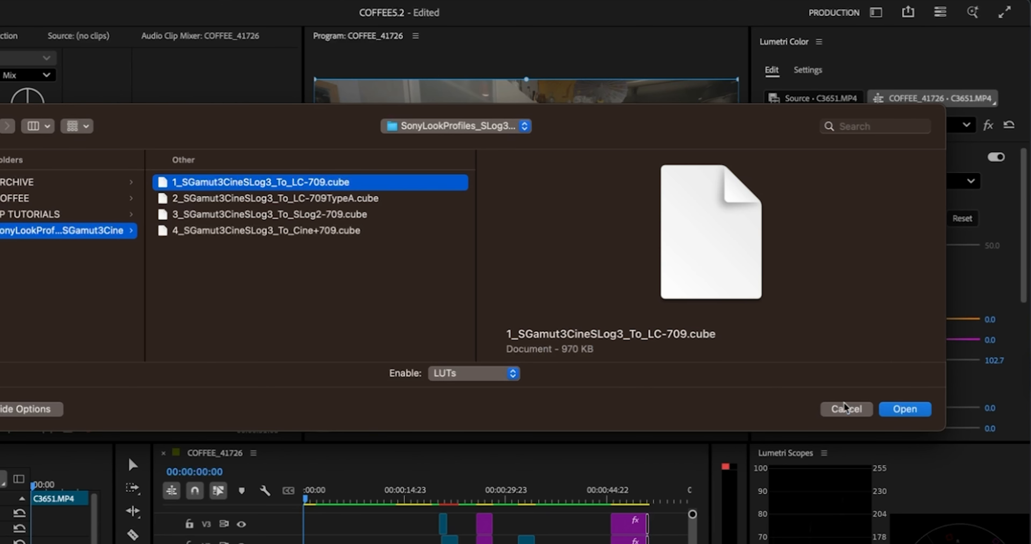
left_click(905, 408)
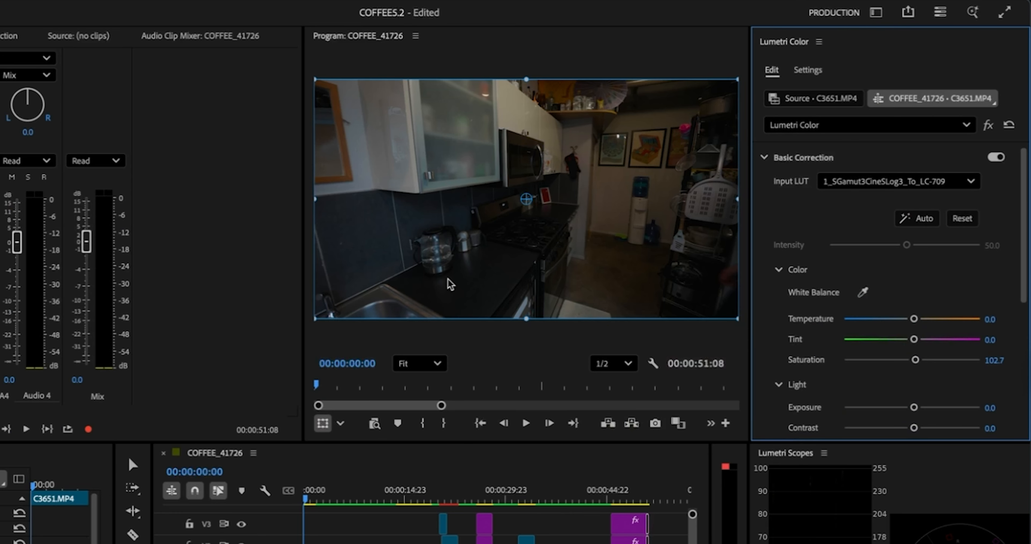
Undo and redo the Input LUT repeatedly to compare the original and converted image, ending with the LUT applied.
key("super+z")
key("super+shift+z")
key("super+z")
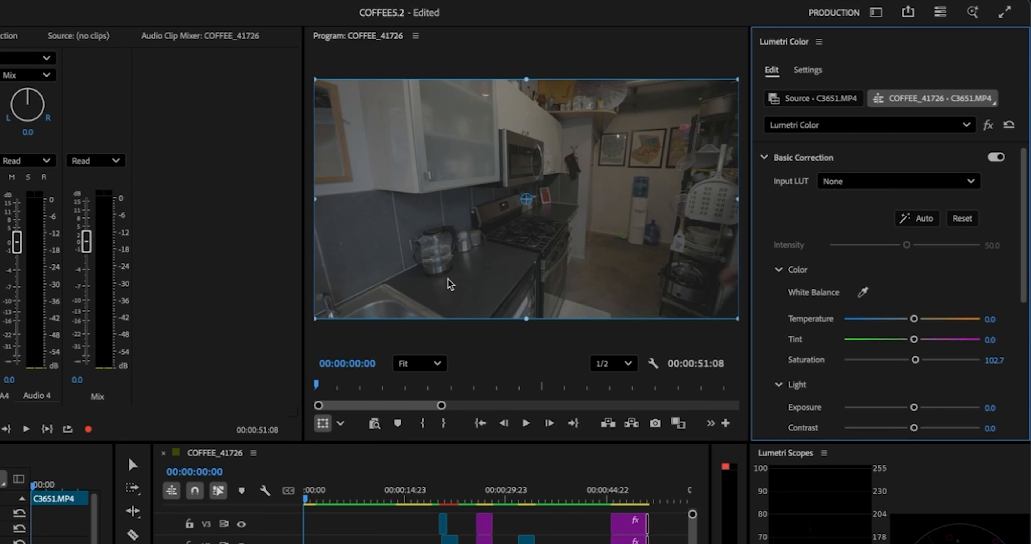
key("super+shift+z")
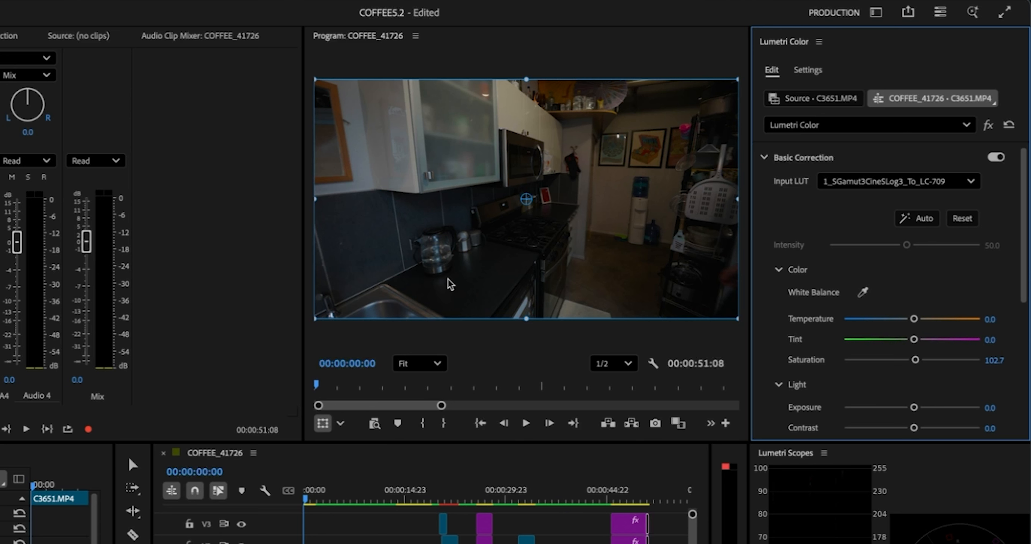
scroll(923, 384, "down", 10)
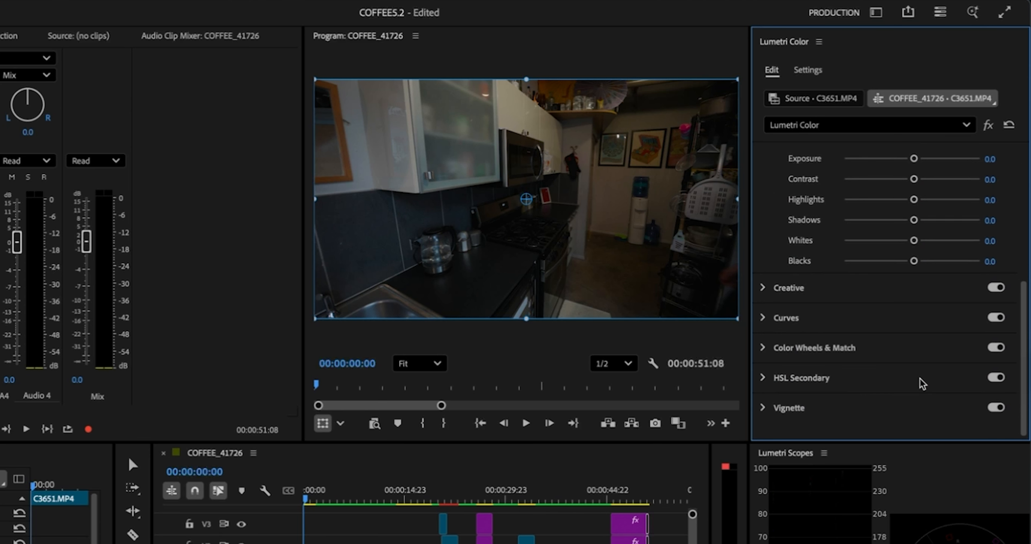
left_click(799, 317)
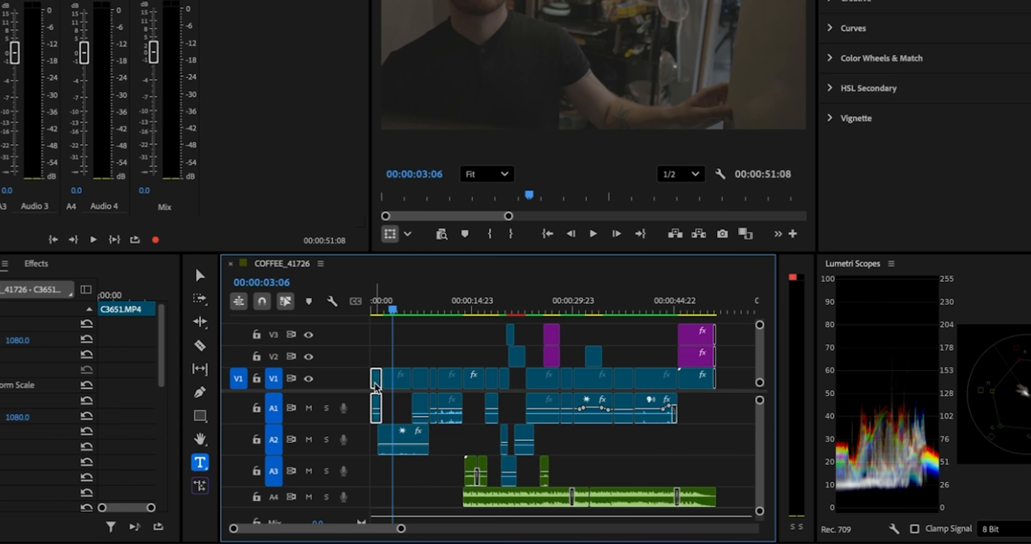
Copy the first V1 clip with the LUT applied and move the playhead to 00:00:26:23.
right_click(375, 384)
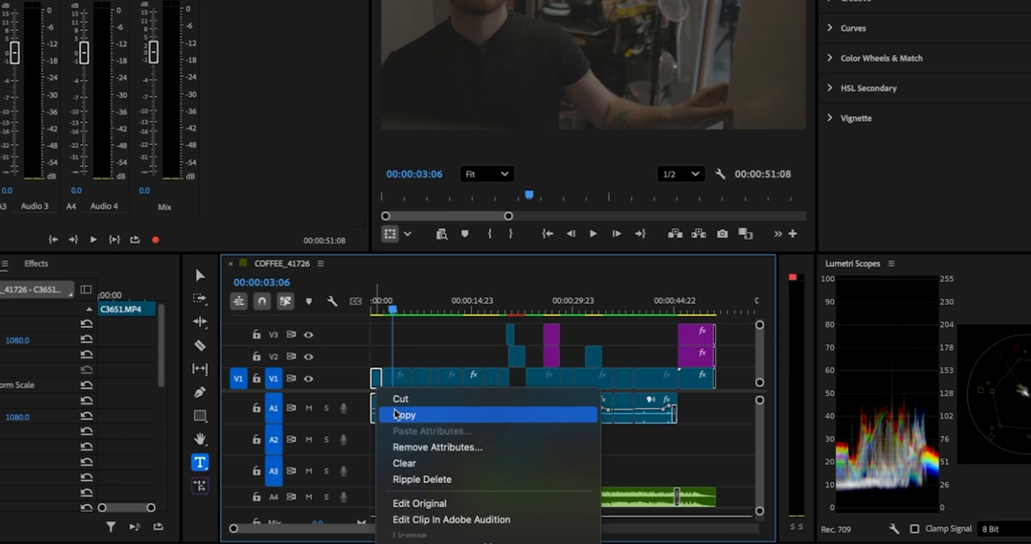
left_click(402, 415)
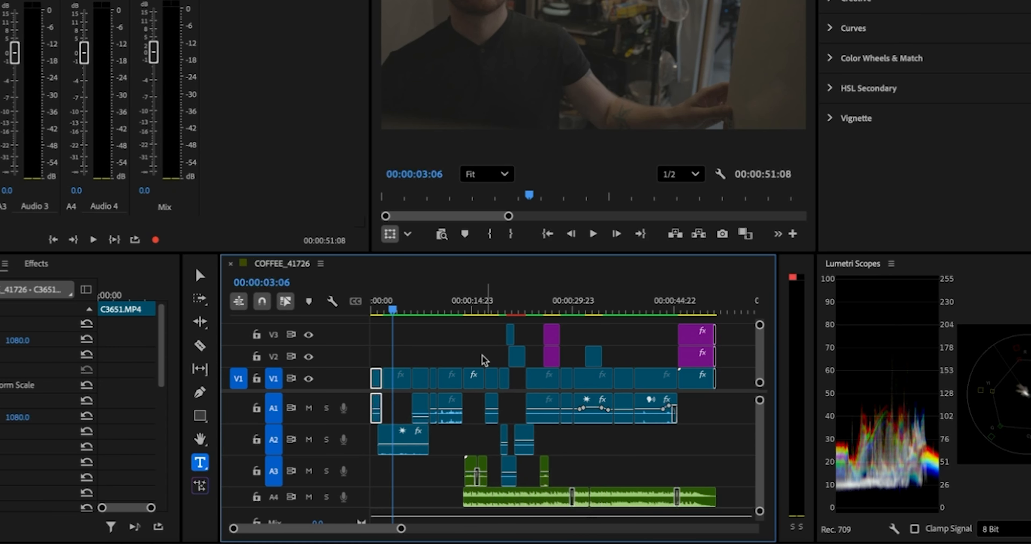
left_click(508, 306)
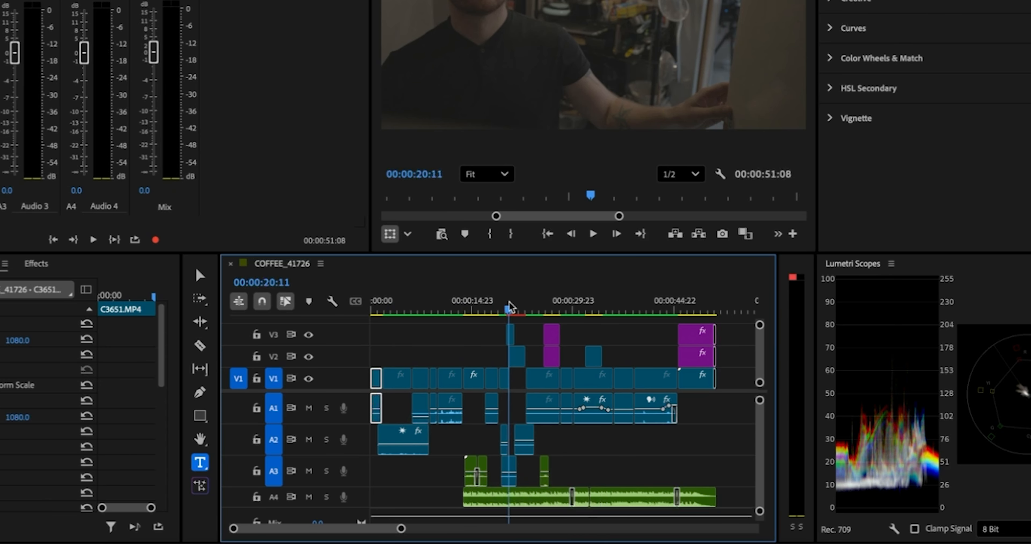
left_click(519, 306)
left_click(552, 309)
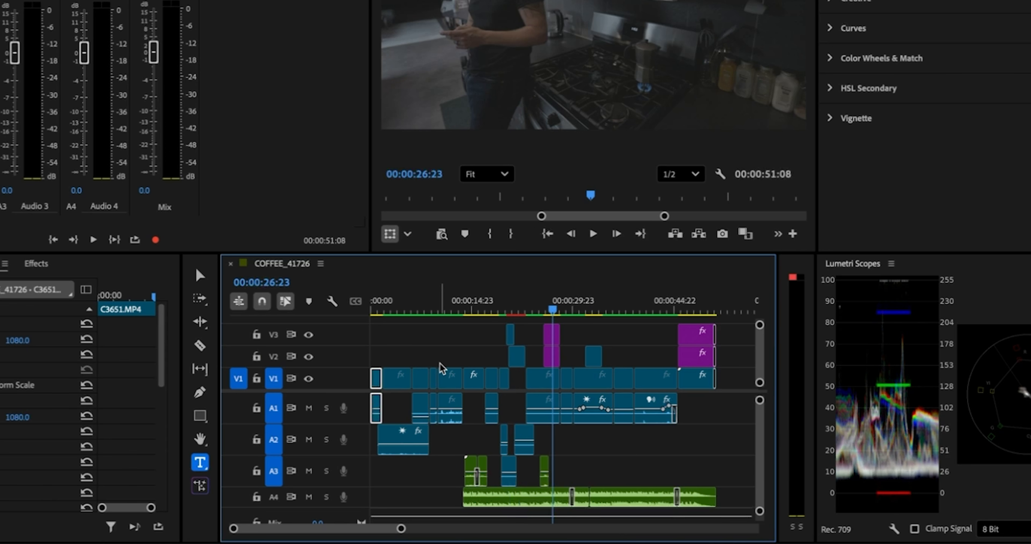
Select the remaining footage clips on V1, V2 and V3 without the purple graphics, and paste only the Lumetri Color effect onto them.
left_click_drag(395, 335, 533, 381)
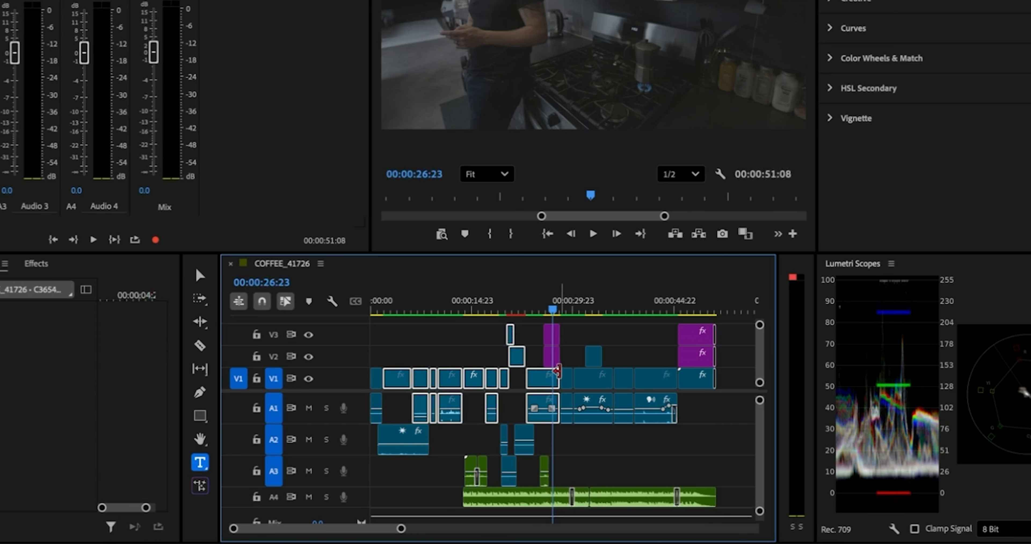
left_click_drag(569, 359, 654, 383)
left_click(692, 385, "shift")
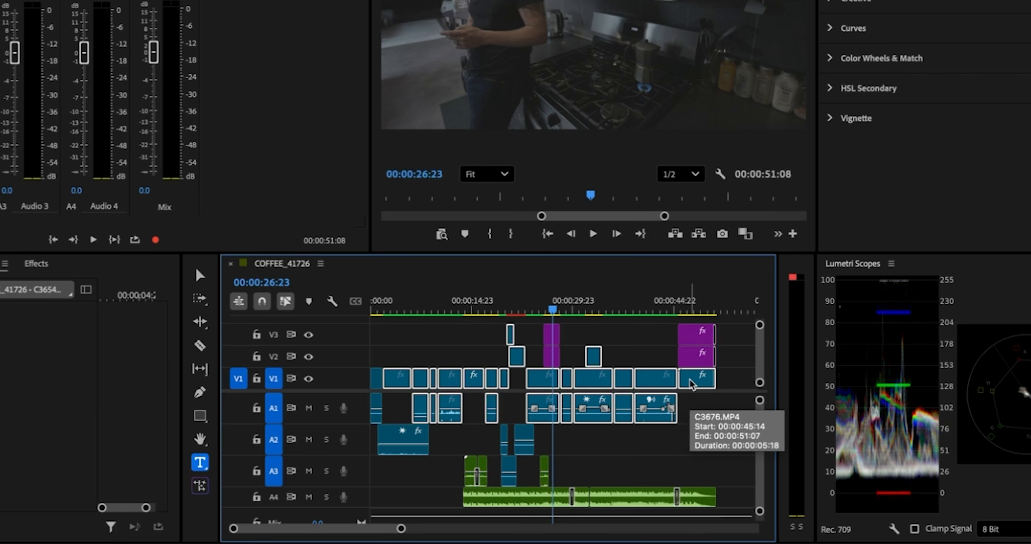
right_click(648, 383)
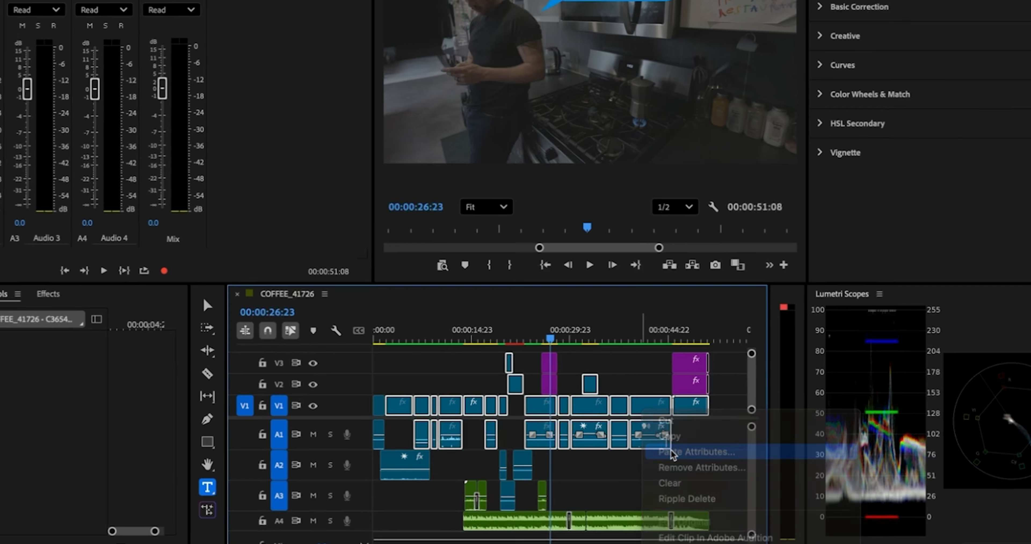
left_click(679, 427)
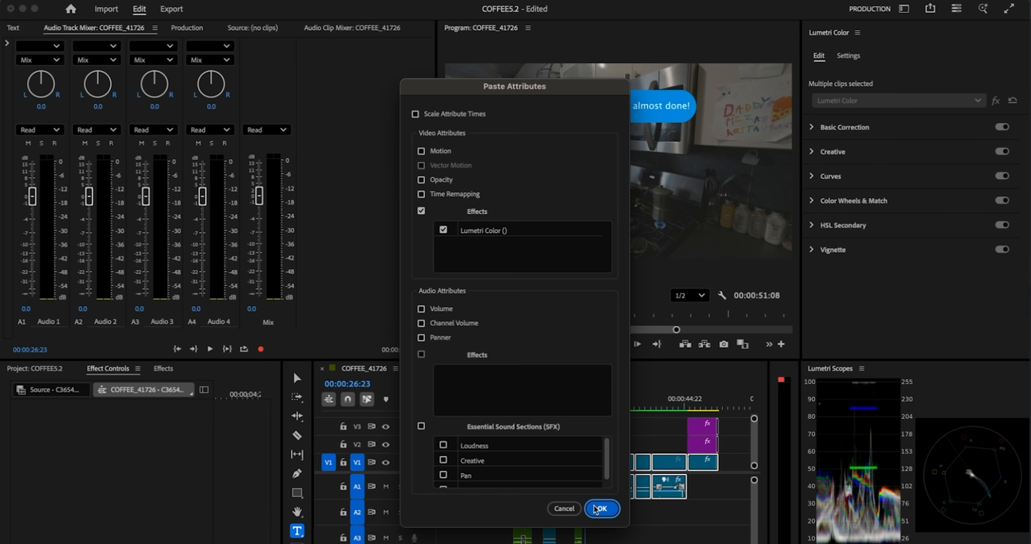
left_click(601, 509)
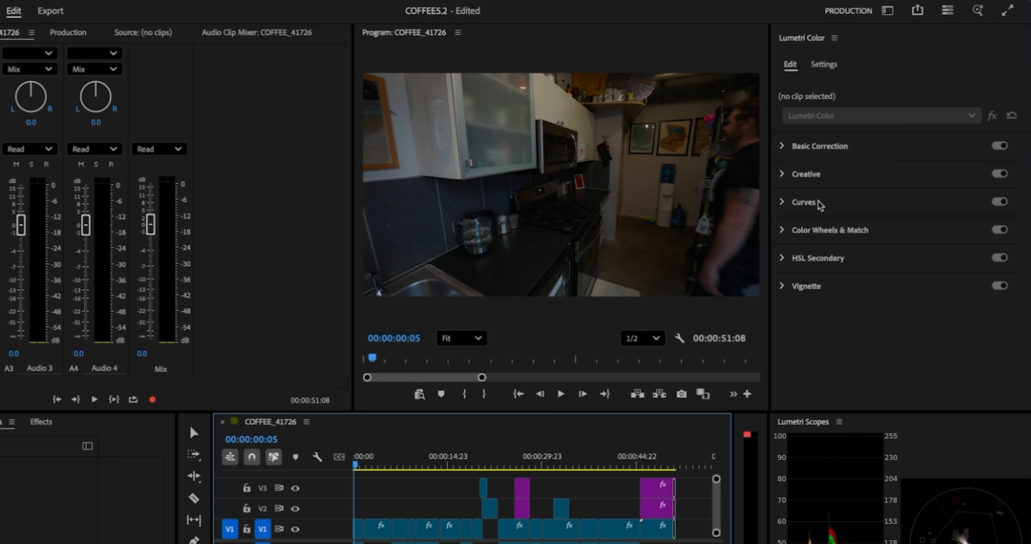
Play to 00:00:02:19, set clip C3654.MP4's exposure to 1.5 and shadows to 34.8, and resume playback to review it.
key("space")
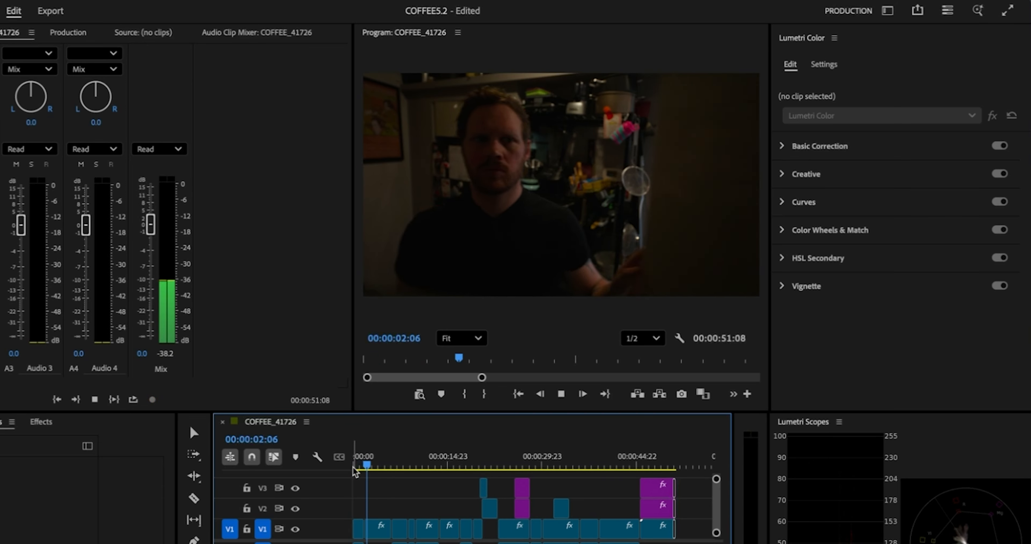
key("space")
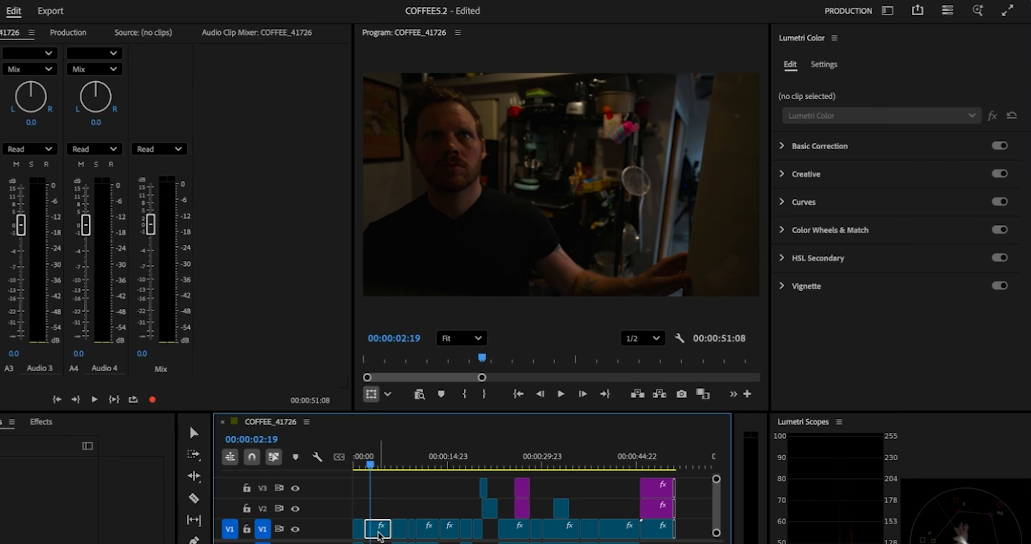
left_click(379, 531)
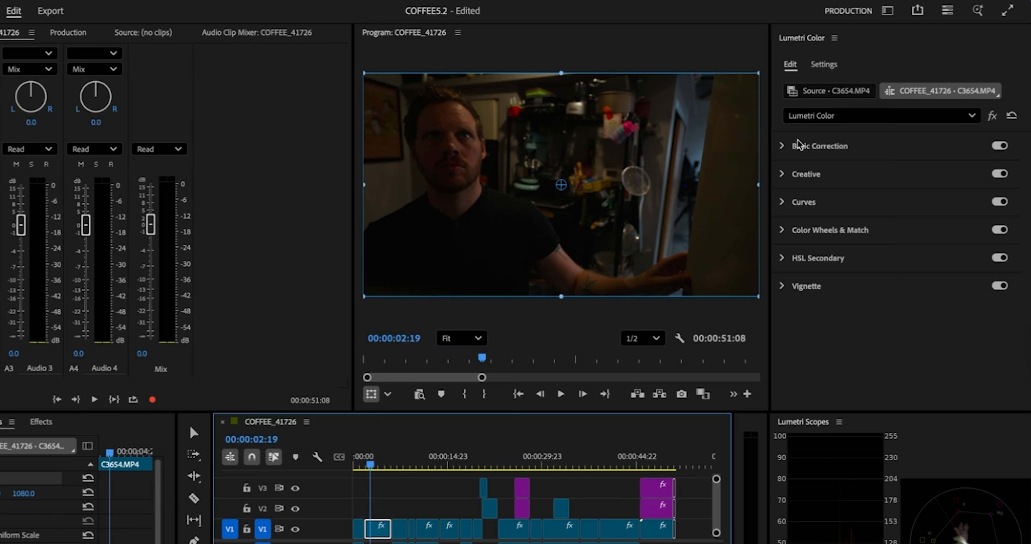
left_click(782, 146)
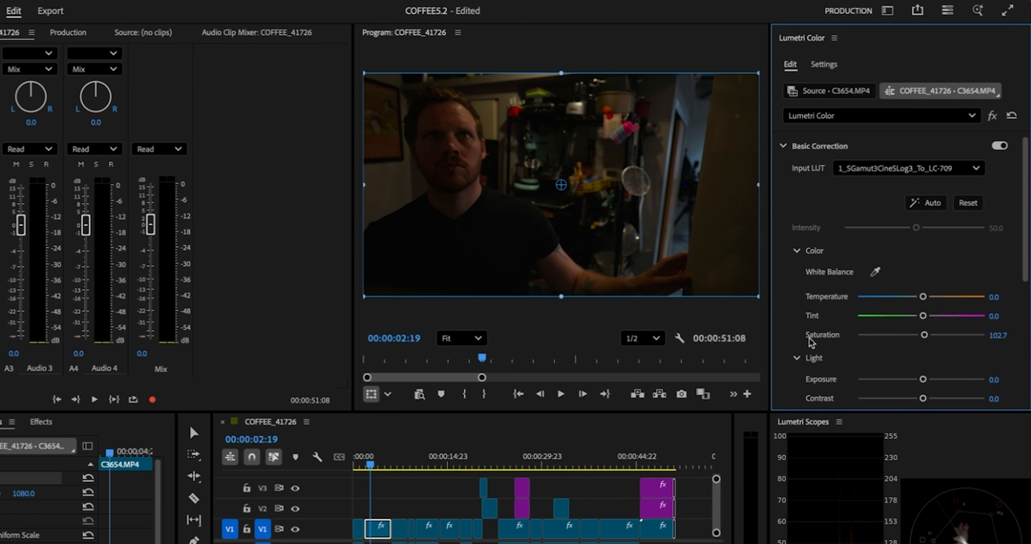
scroll(809, 342, "down", 3)
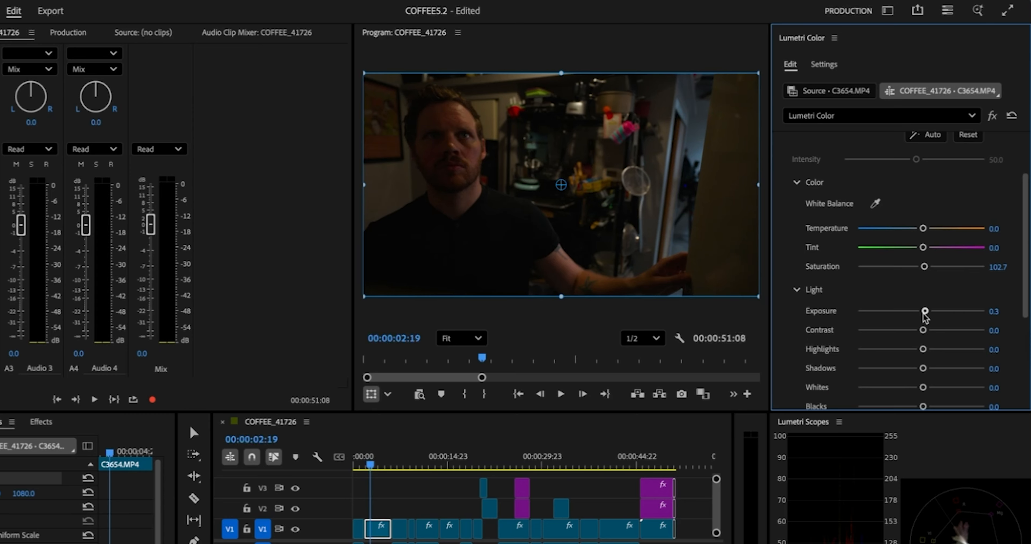
left_click_drag(927, 312, 940, 312)
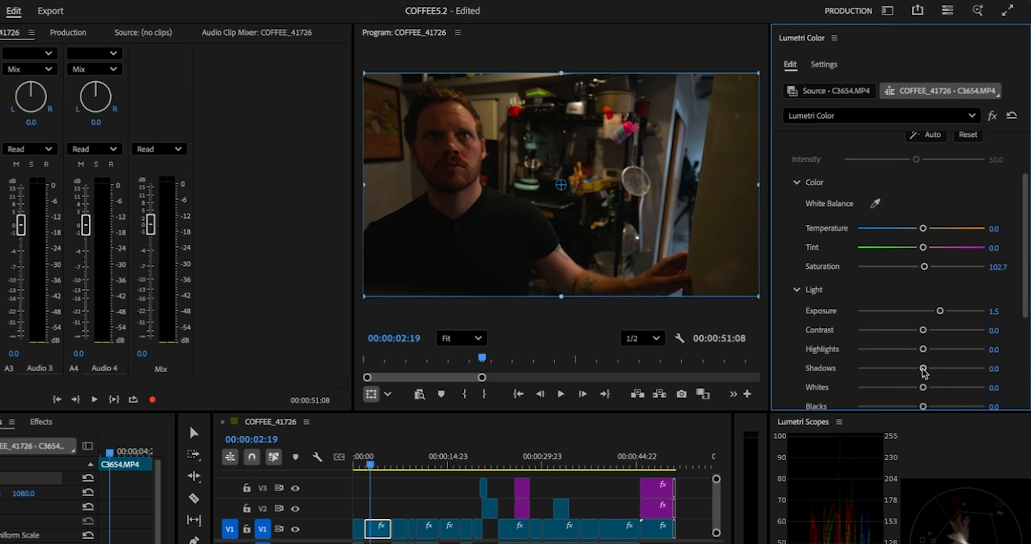
left_click_drag(925, 372, 944, 374)
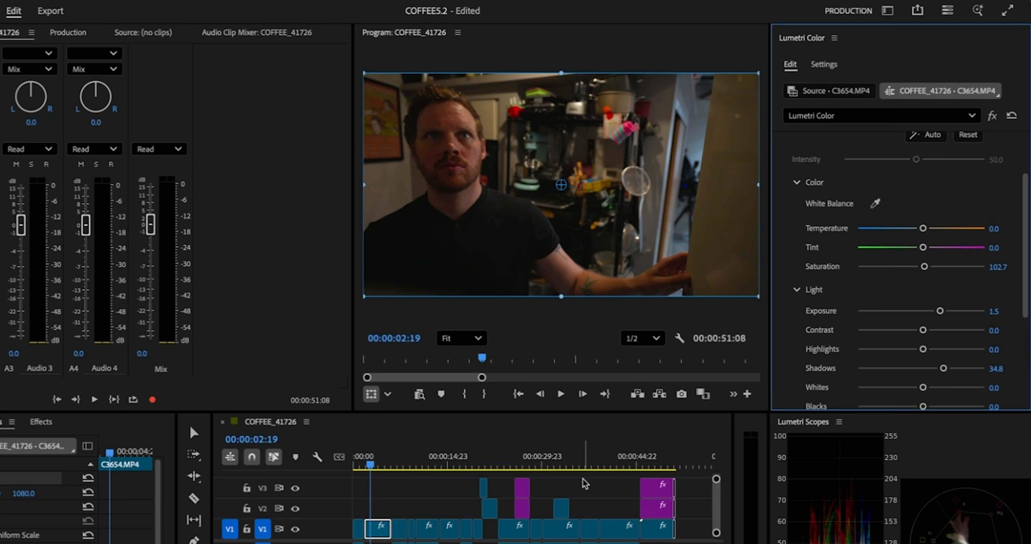
key("space")
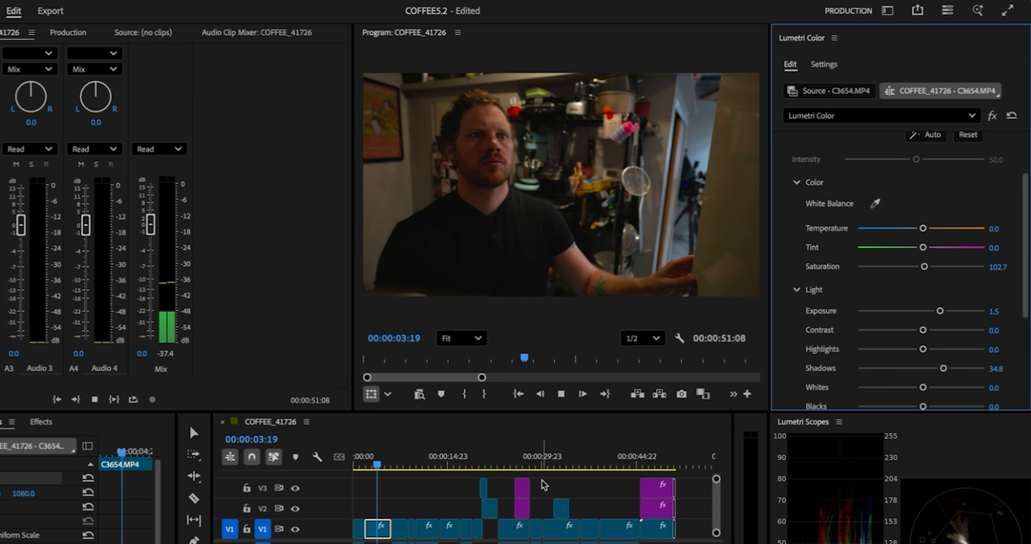